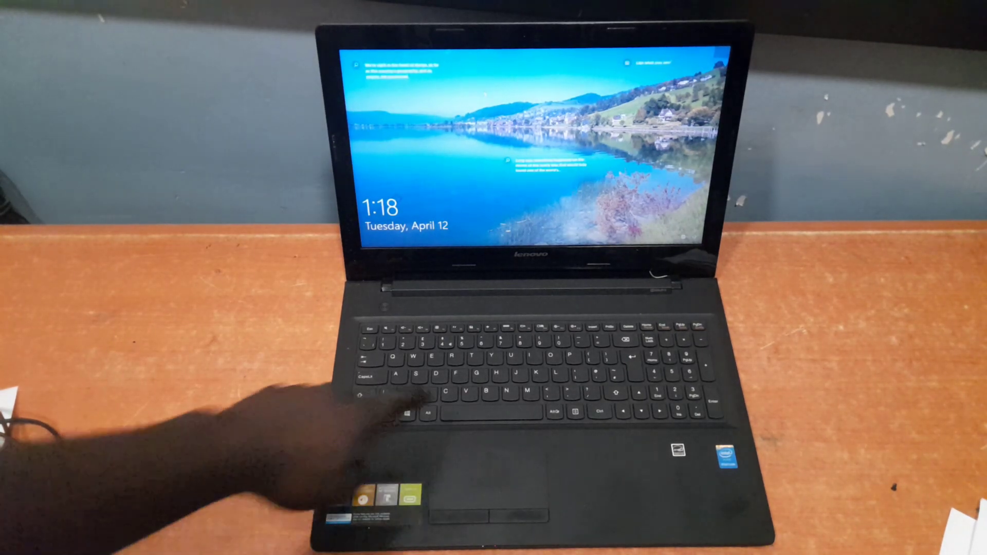
# Wake the laptop from its lock screen and launch Microsoft Edge from the taskbar.
pyautogui.press('space')
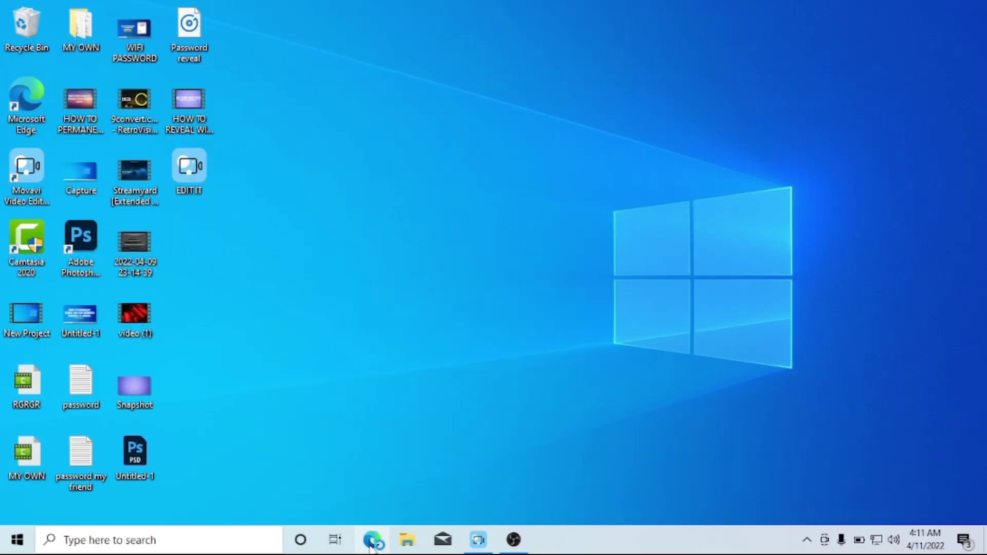
pyautogui.click(372, 541)
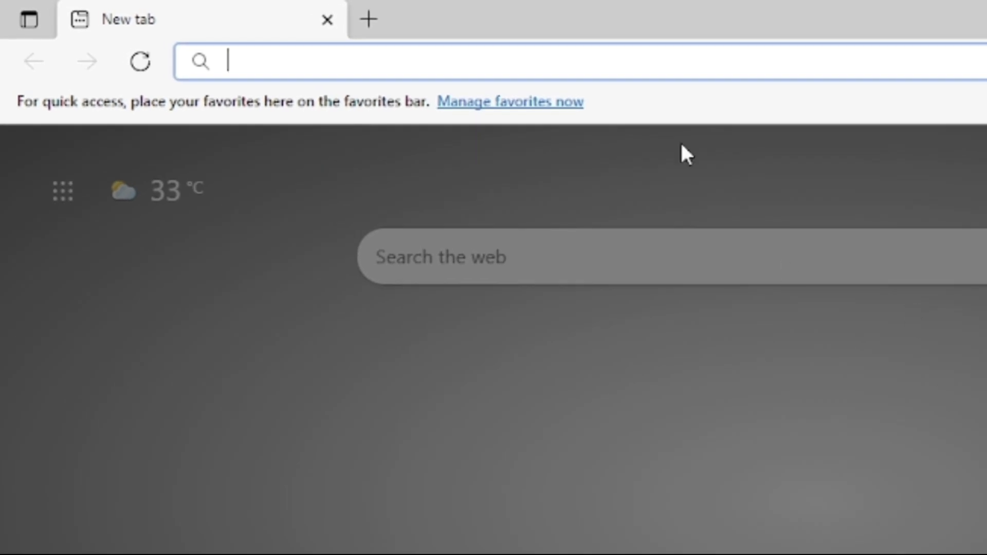
# Search Bing for 'microsoft media creation tool' and scroll through the results.
pyautogui.click(577, 54)
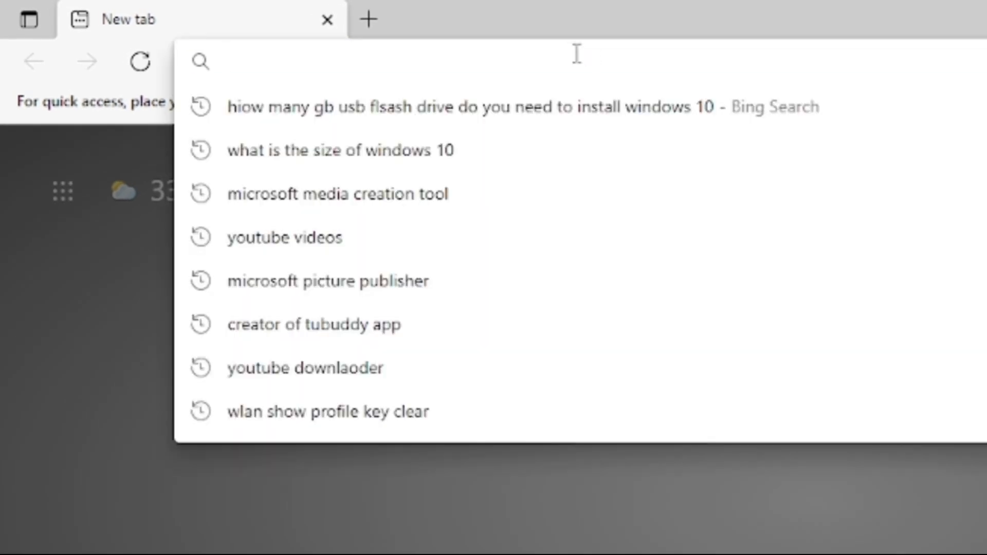
pyautogui.write('MICrosoft media creation tool')
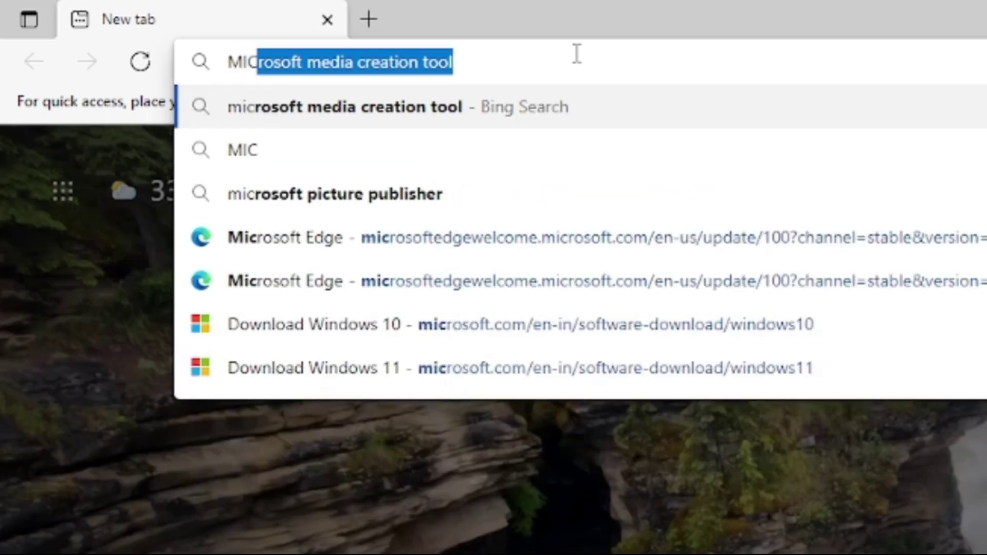
pyautogui.press('End')
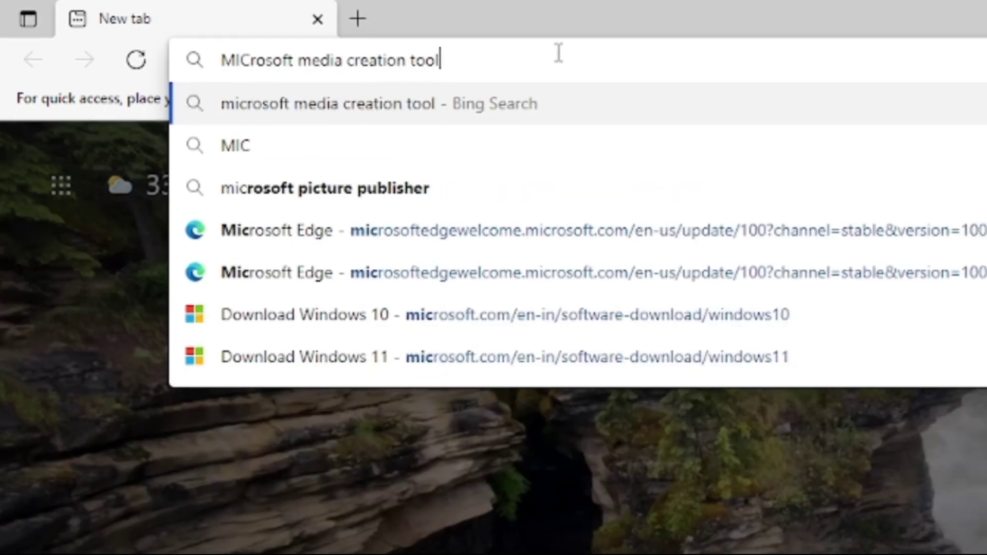
pyautogui.press('Return')
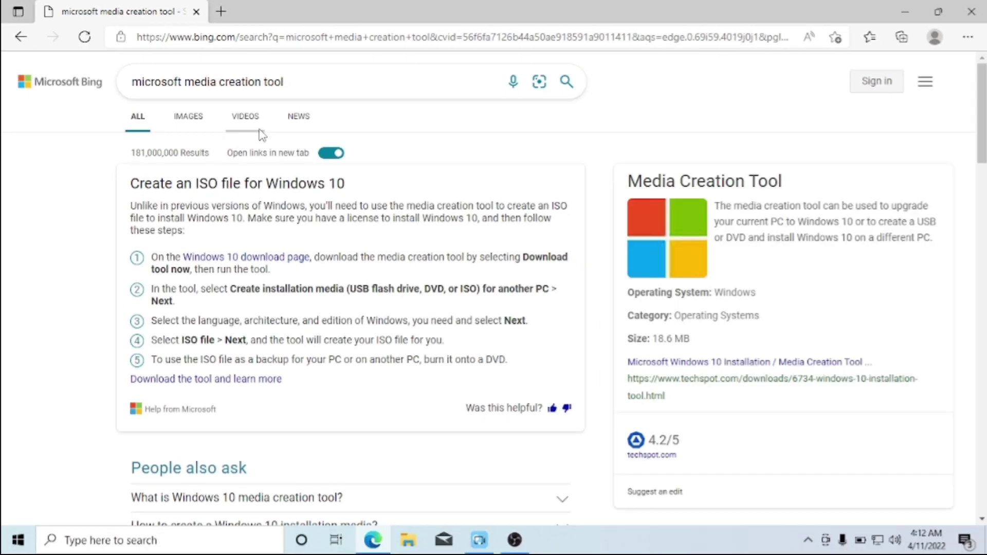
pyautogui.scroll(-2, 506, 152)
pyautogui.scroll(-4, 506, 151)
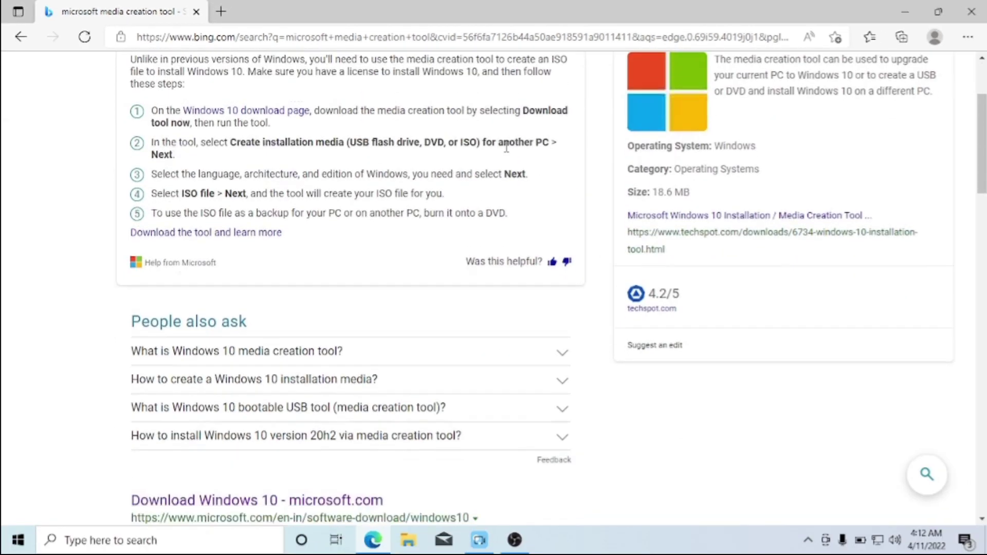
pyautogui.scroll(-2, 391, 215)
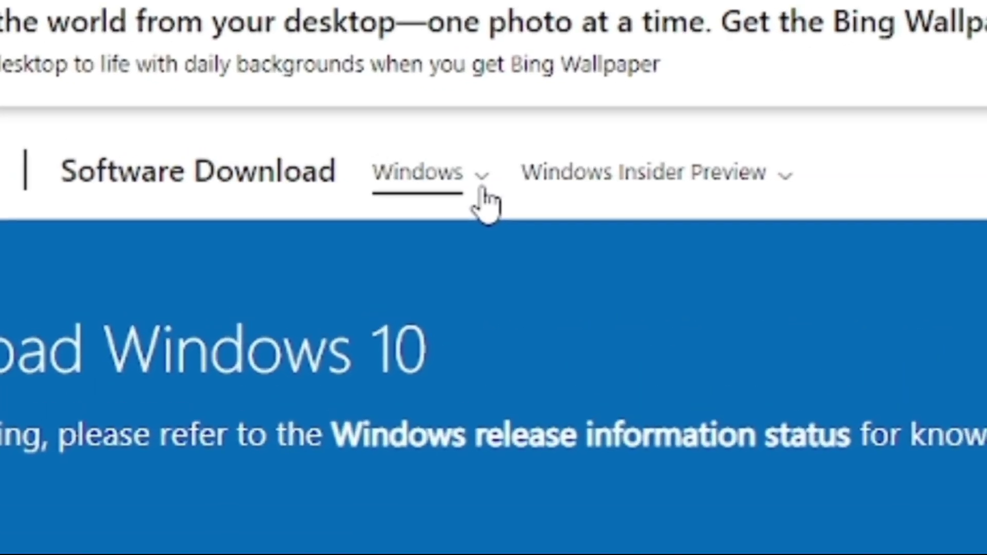
# Go to Microsoft's Windows 10 download page and start the Download tool now download.
pyautogui.click(477, 191)
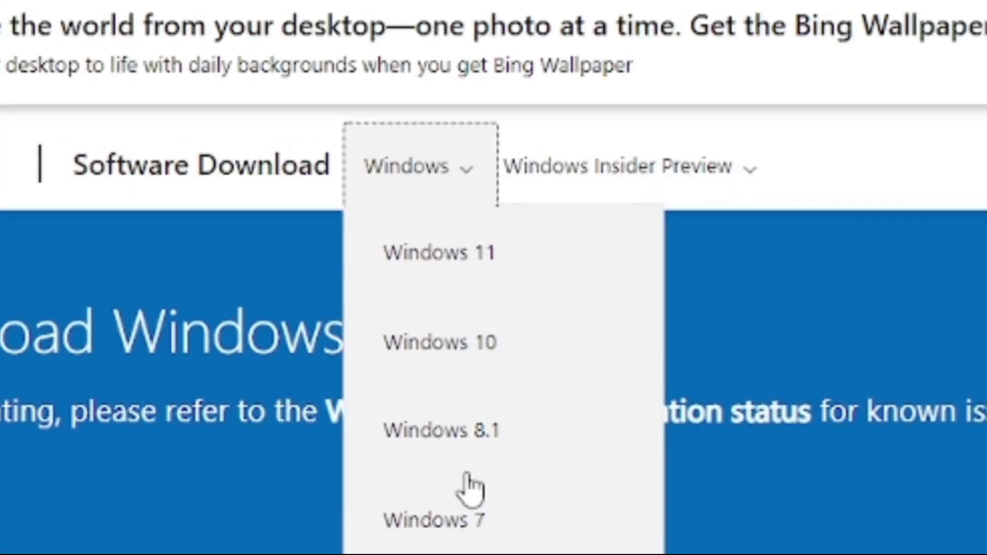
pyautogui.click(423, 333)
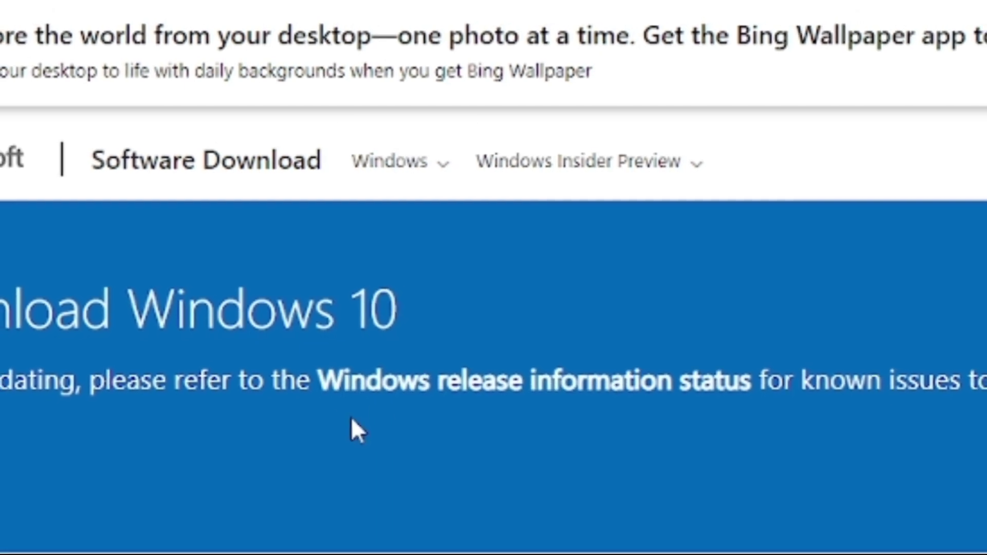
pyautogui.scroll(-3, 350, 416)
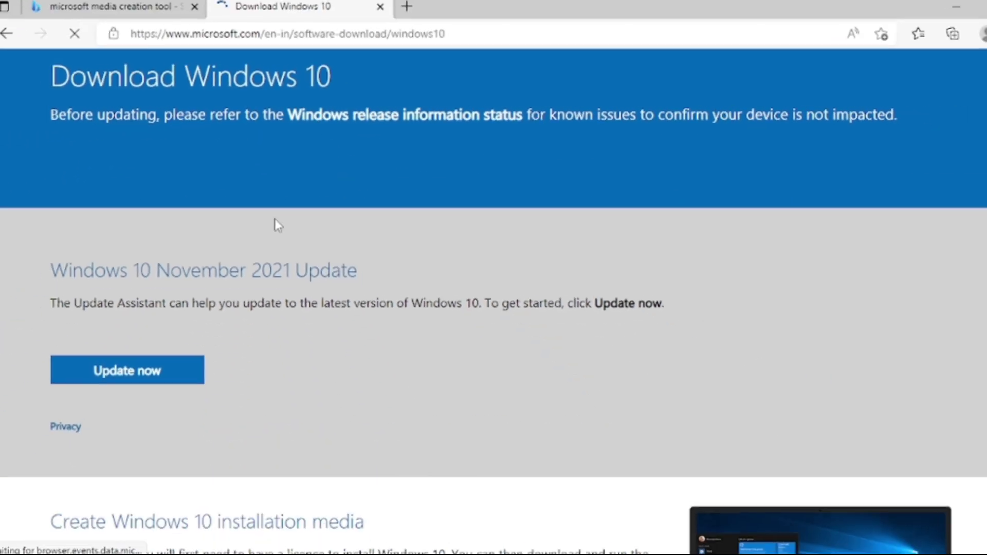
pyautogui.scroll(-3, 269, 214)
pyautogui.scroll(5, 268, 211)
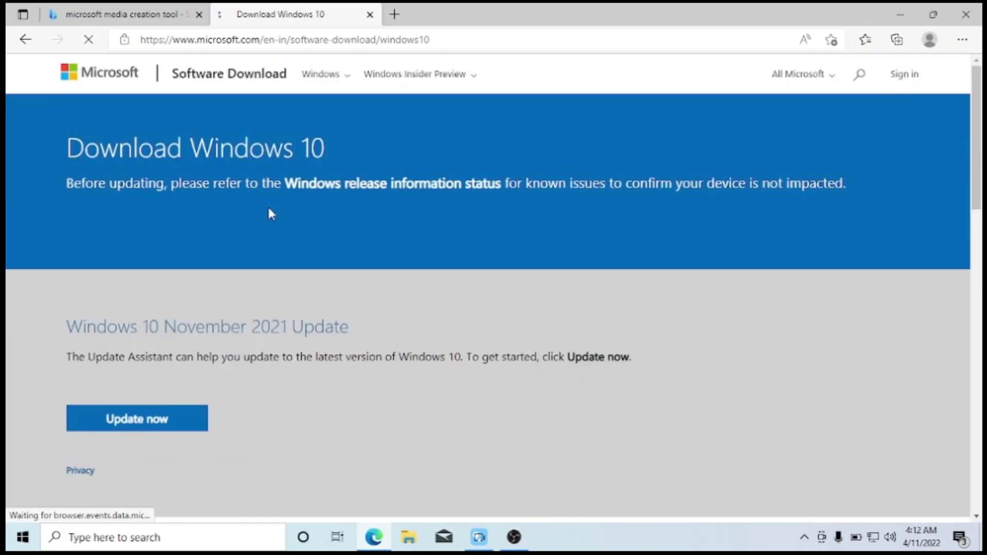
pyautogui.scroll(-1, 247, 267)
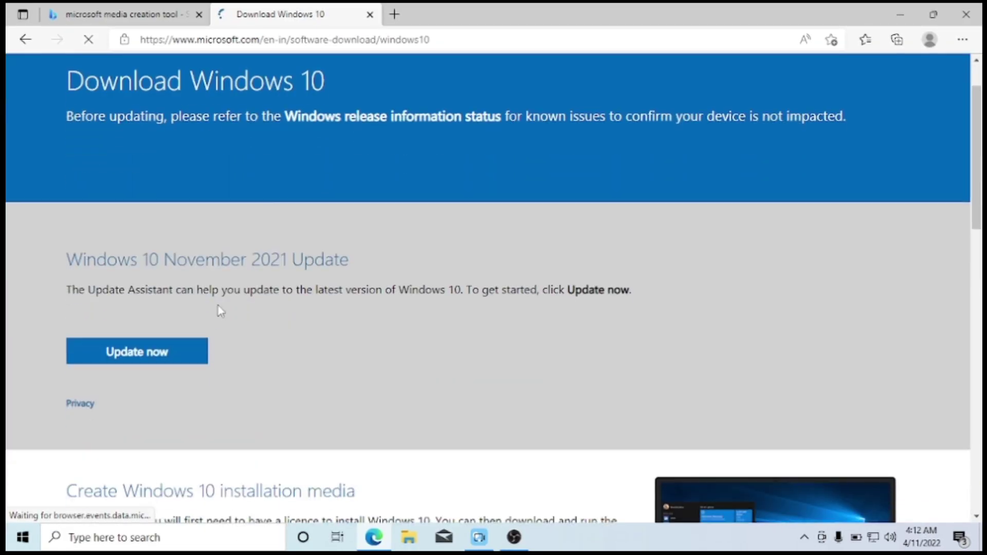
pyautogui.scroll(-10, 231, 280)
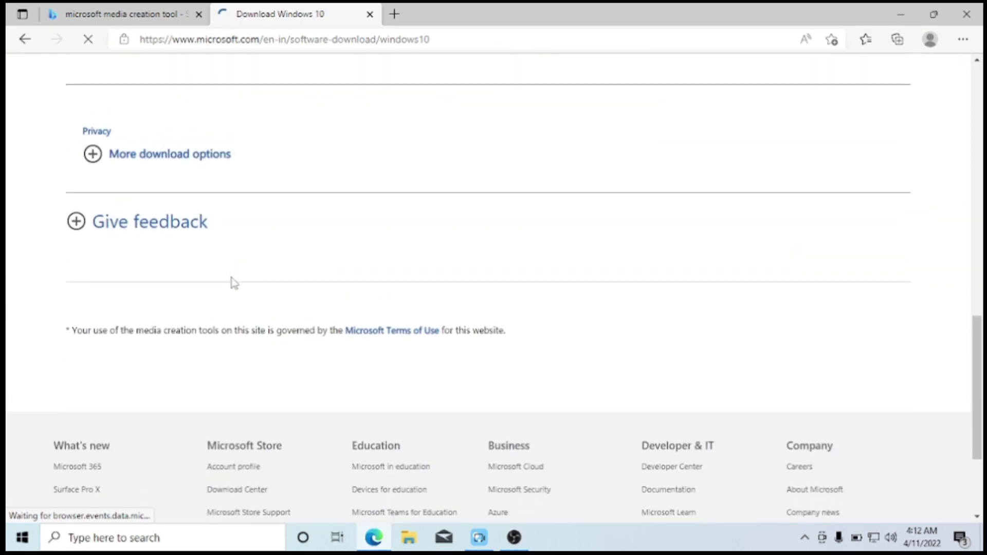
pyautogui.scroll(6, 234, 282)
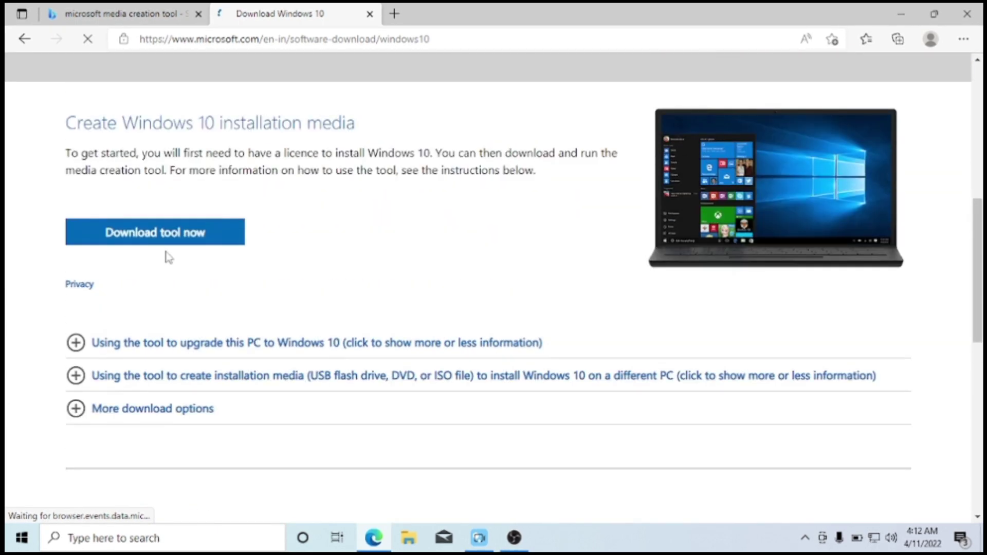
pyautogui.click(200, 238)
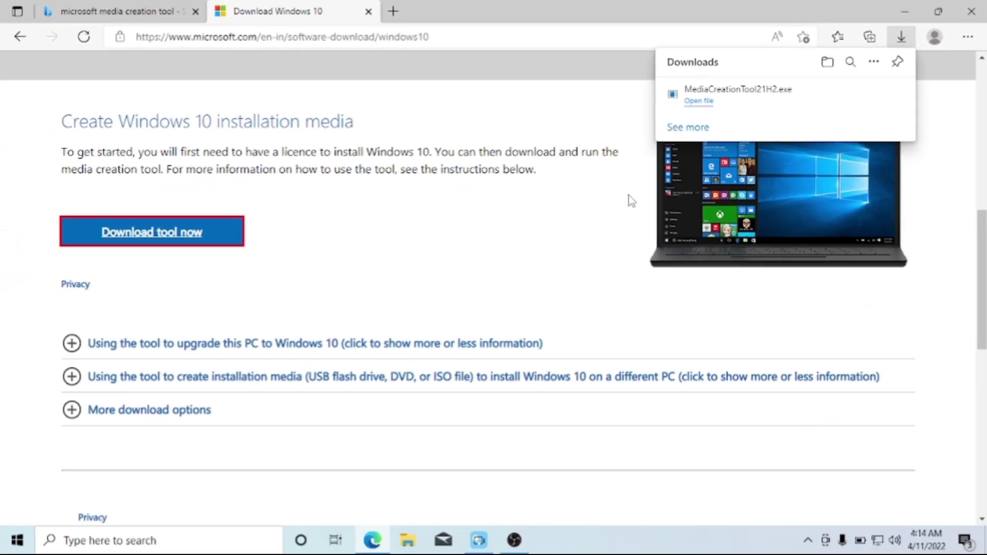
# Minimize Edge after MediaCreationTool21H2.exe finishes downloading.
pyautogui.click(902, 7)
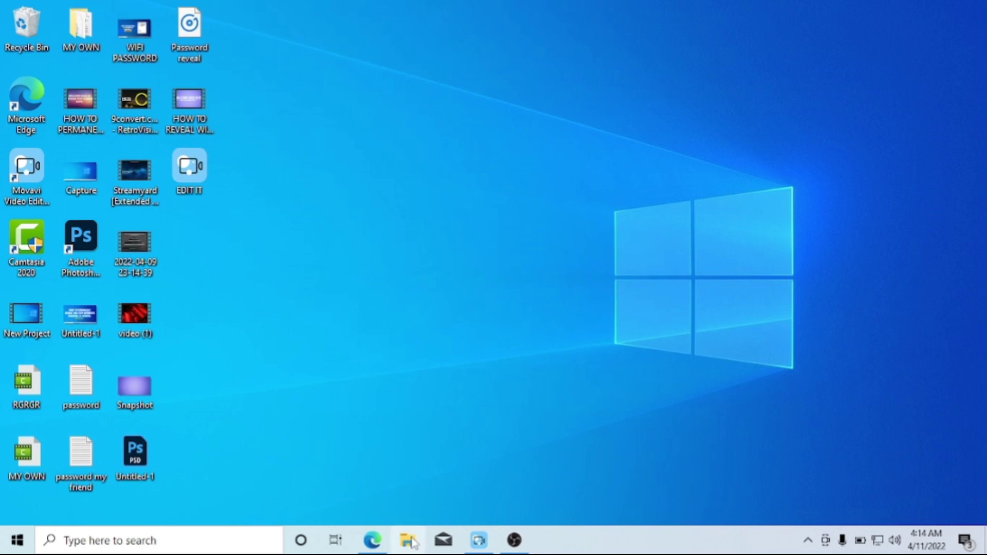
# Launch MediaCreationTool21H2 from File Explorer's Downloads folder, raising the SmartScreen warning.
pyautogui.press('super+e')
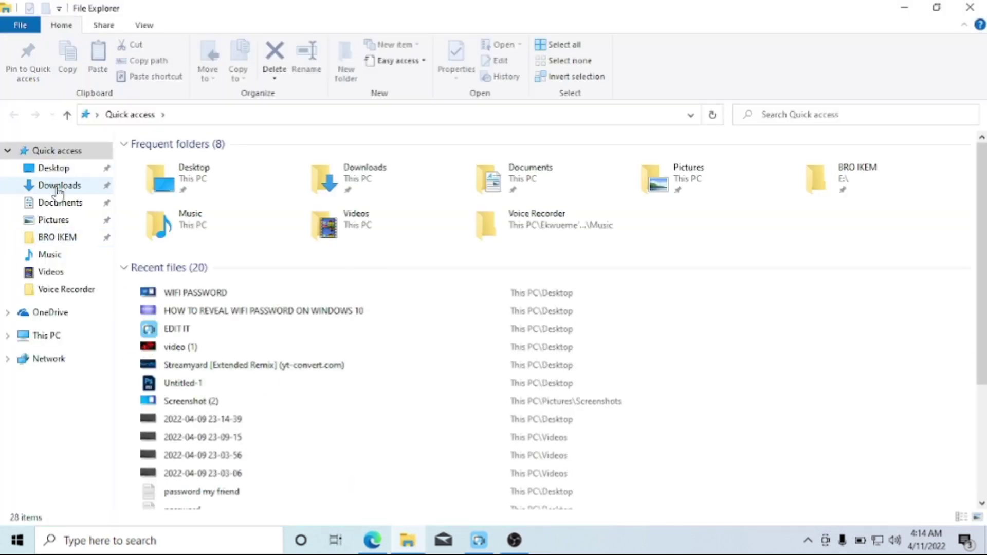
pyautogui.click(58, 185)
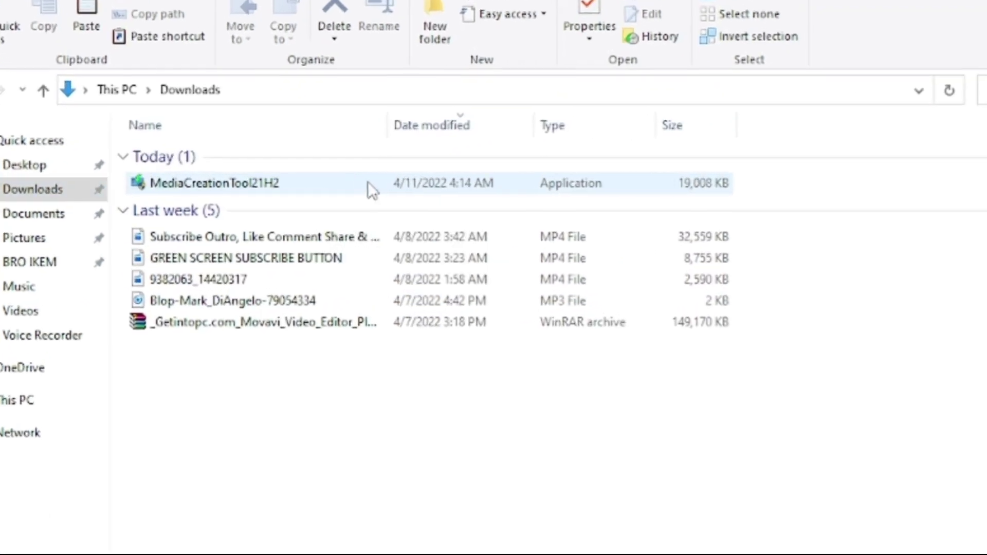
pyautogui.doubleClick(370, 183)
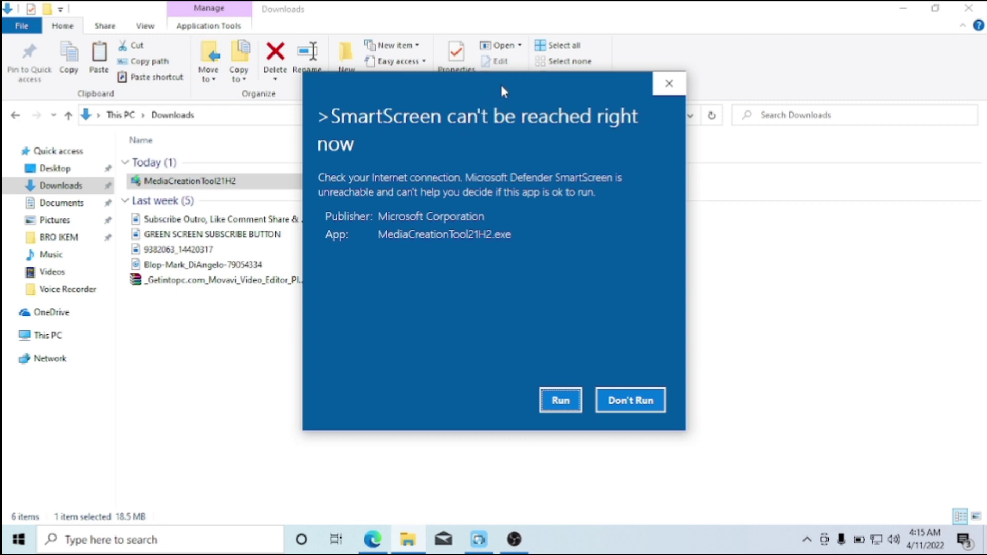
pyautogui.moveTo(502, 87); pyautogui.dragTo(485, 84)
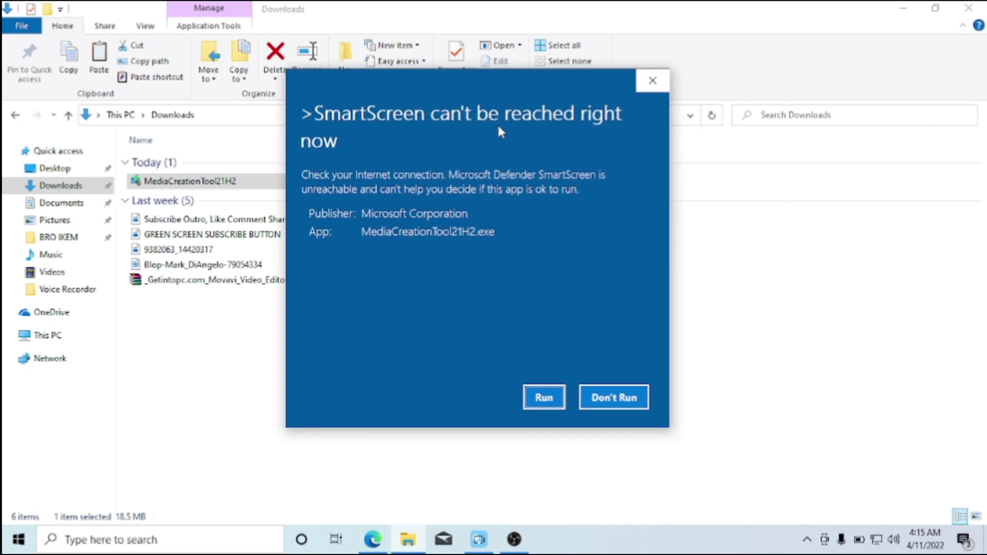
# Let MediaCreationTool21H2 run despite SmartScreen, then minimize the Downloads window.
pyautogui.click(544, 398)
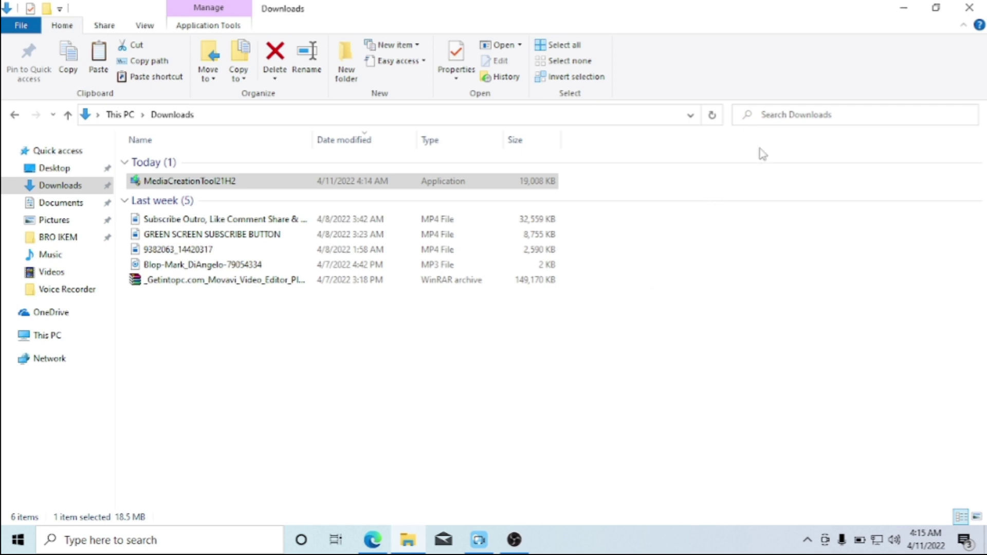
pyautogui.click(915, 8)
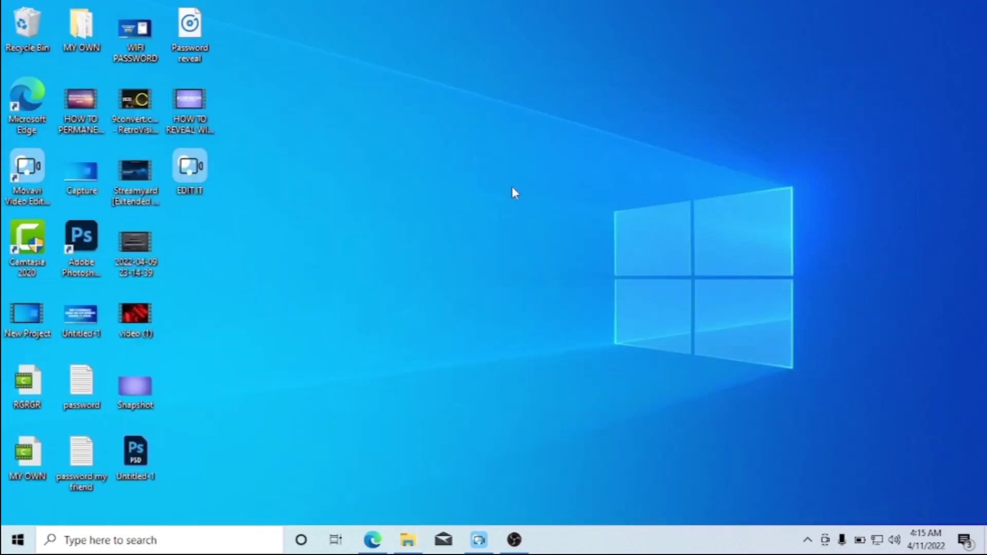
# Bring the Windows 10 Setup window to the front and reposition it while it prepares.
pyautogui.moveTo(414, 540)
pyautogui.click(429, 523)
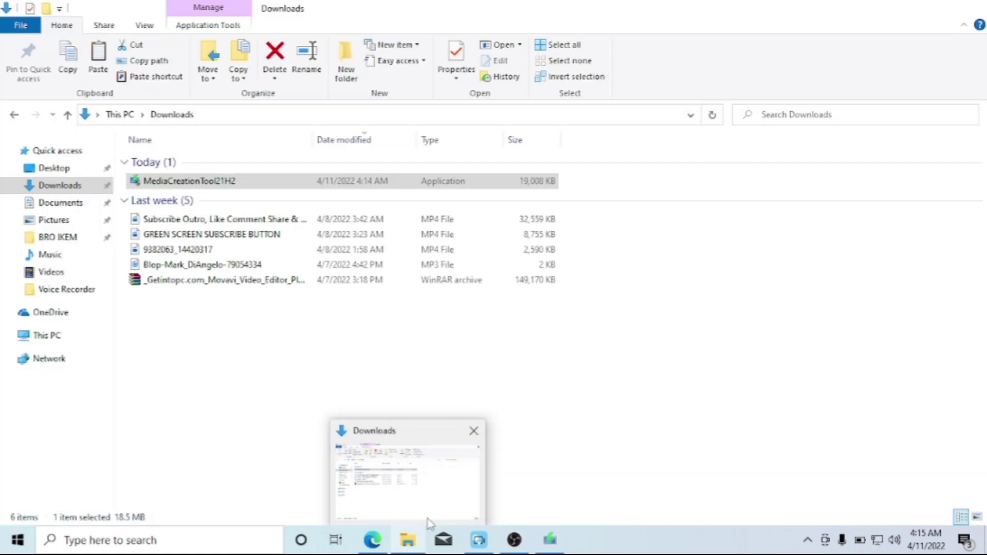
pyautogui.click(550, 540)
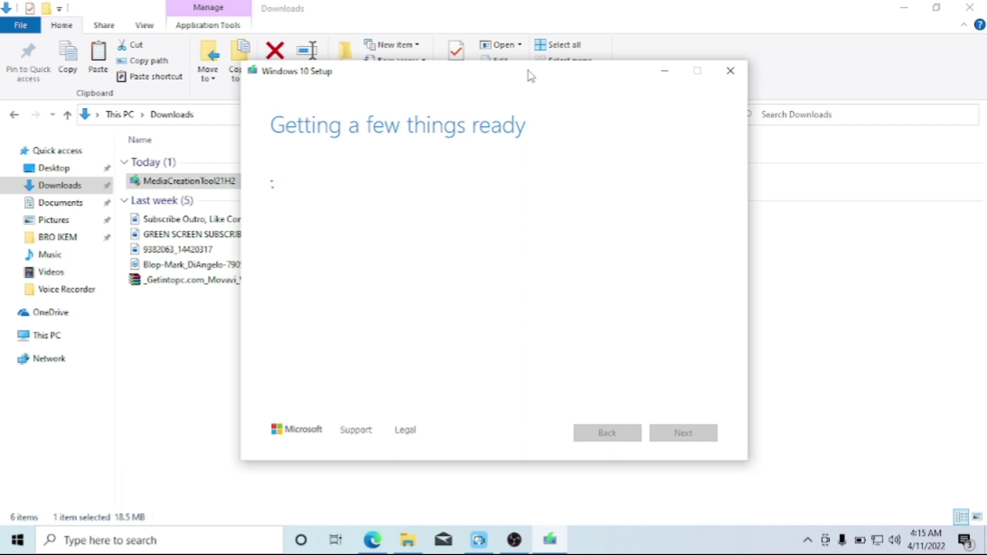
pyautogui.moveTo(529, 73); pyautogui.dragTo(539, 73)
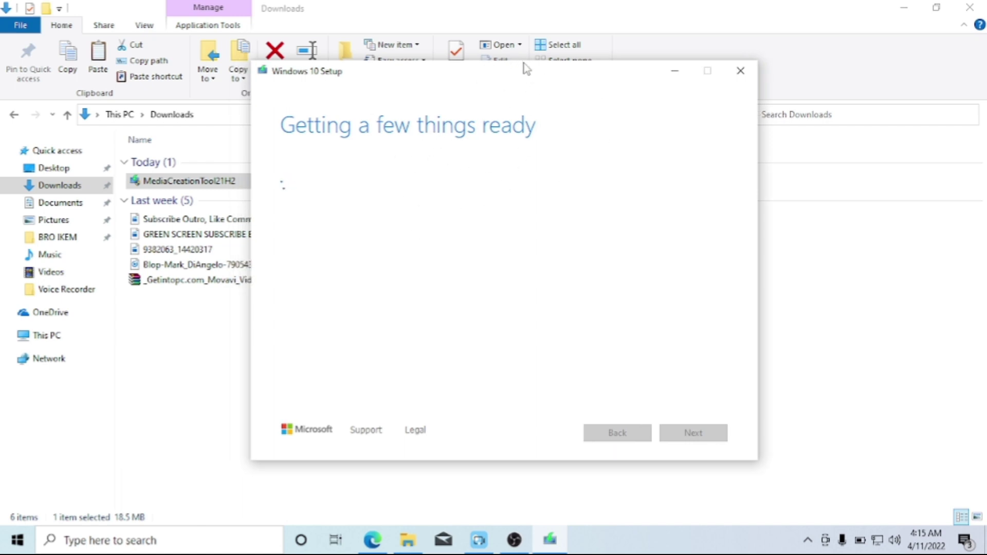
pyautogui.moveTo(528, 68); pyautogui.dragTo(521, 68)
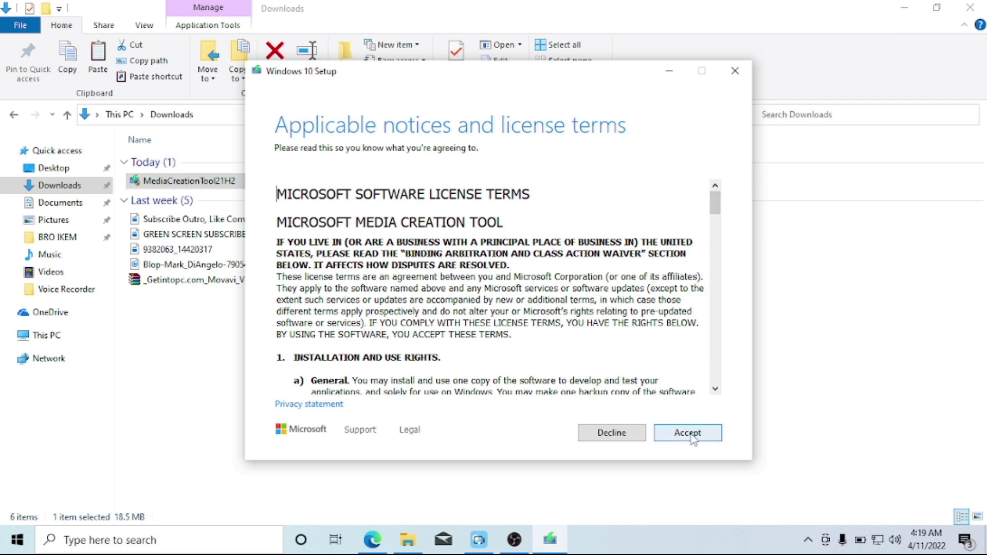
# Accept the Windows 10 license terms.
pyautogui.click(690, 434)
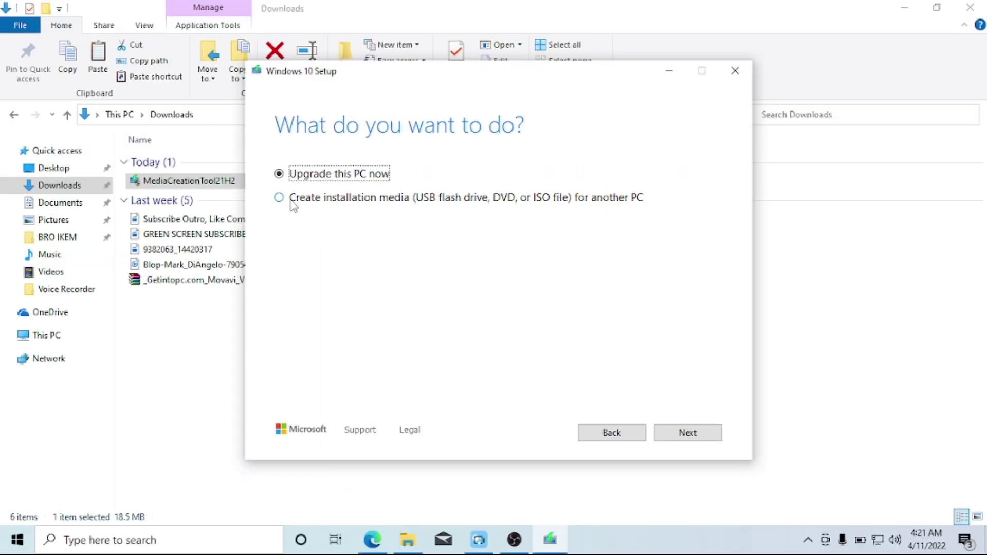
# Choose to create installation media for another PC and continue.
pyautogui.click(287, 203)
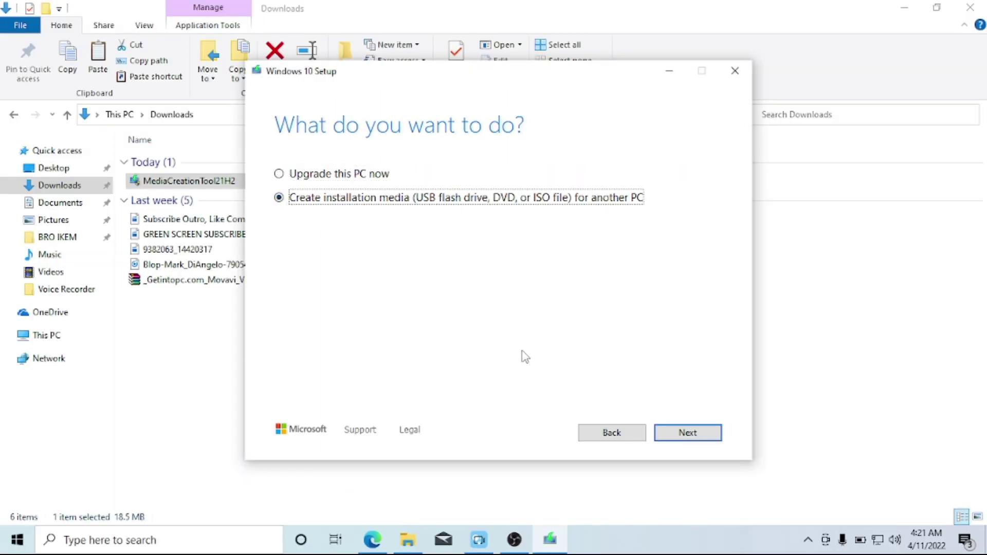
pyautogui.click(696, 433)
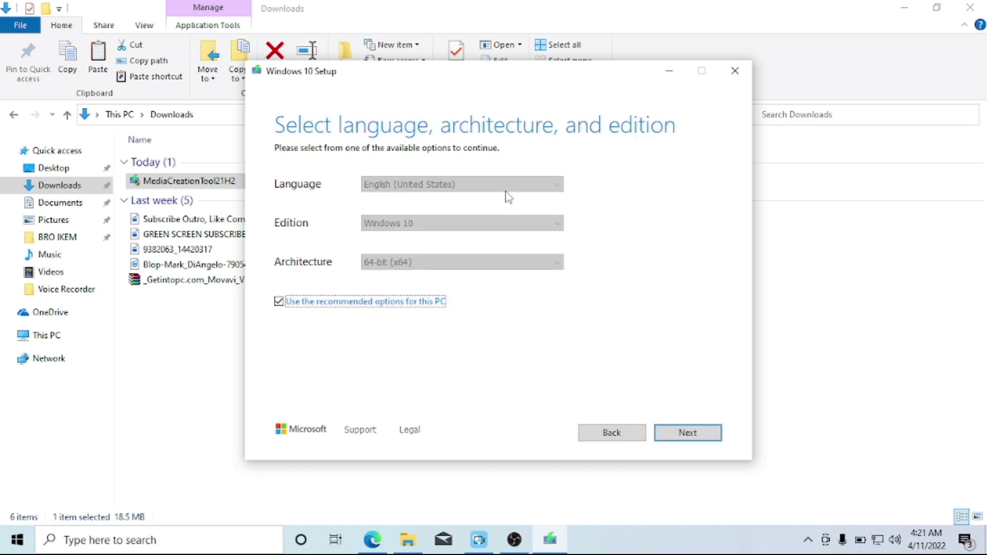
# Keep English (United States), Windows 10, 64-bit (x64) with recommended options, and continue.
pyautogui.click(282, 302)
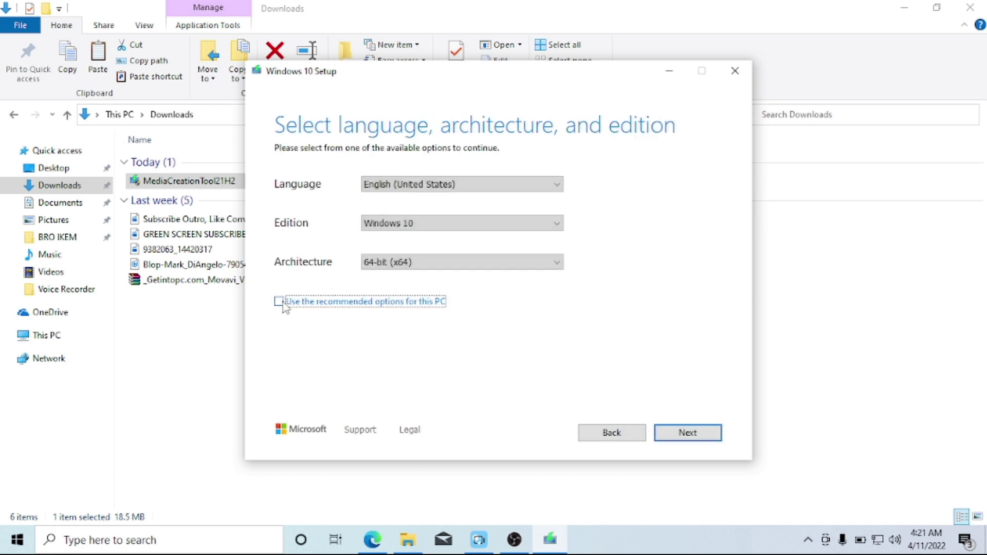
pyautogui.click(430, 228)
pyautogui.click(430, 236)
pyautogui.click(441, 261)
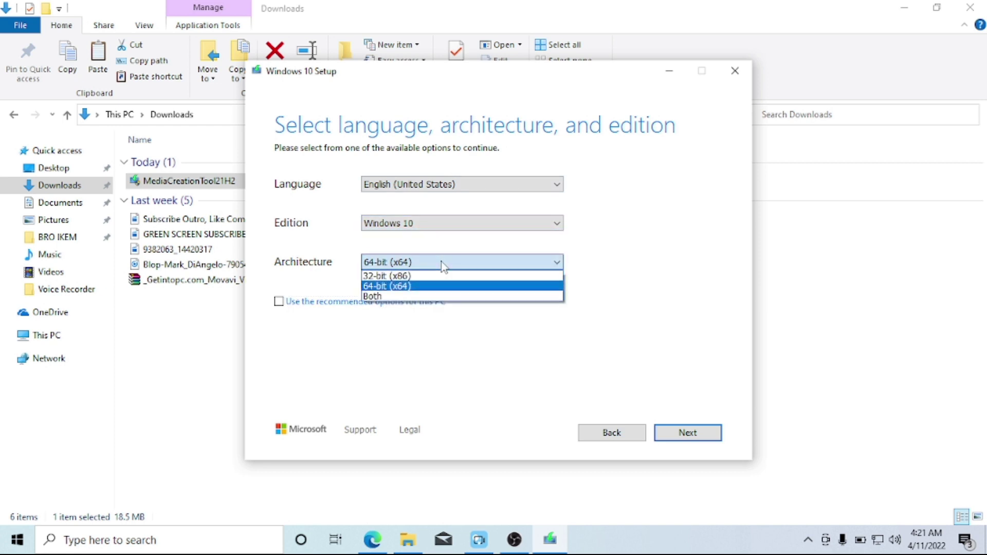
pyautogui.click(475, 255)
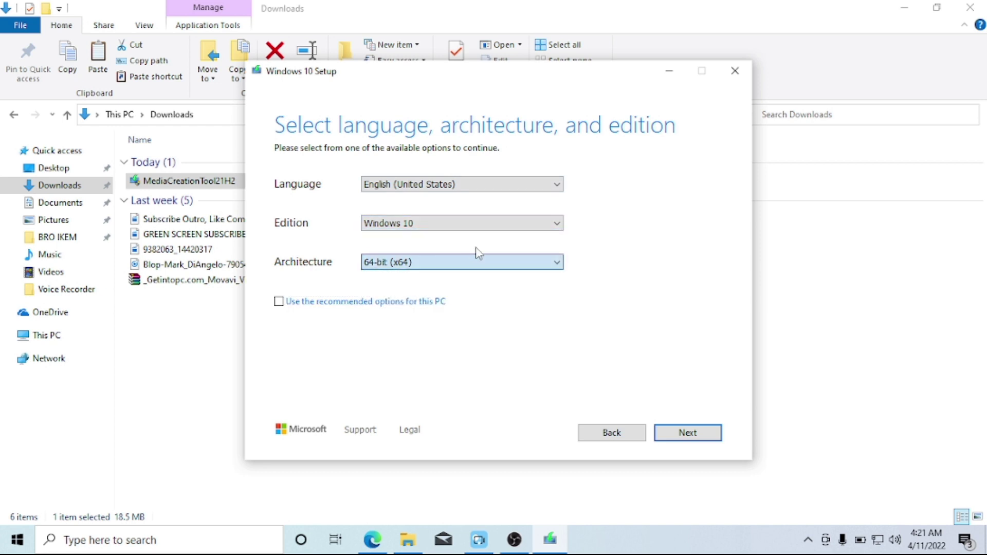
pyautogui.click(279, 302)
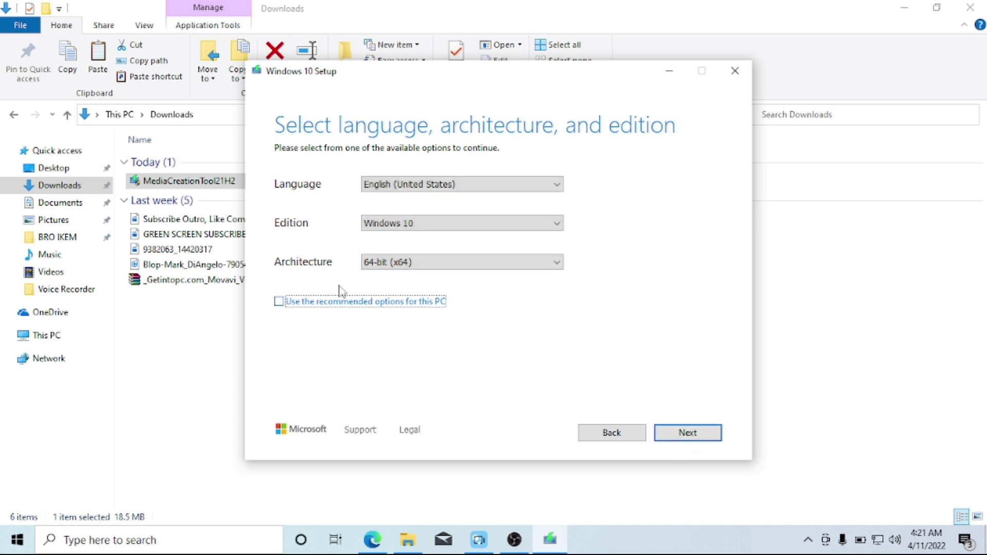
pyautogui.click(395, 263)
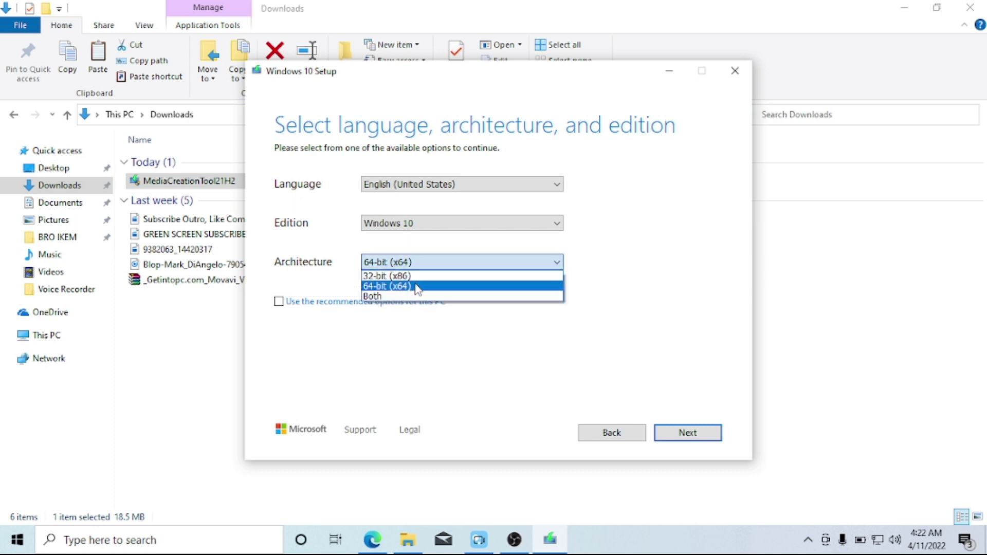
pyautogui.click(417, 288)
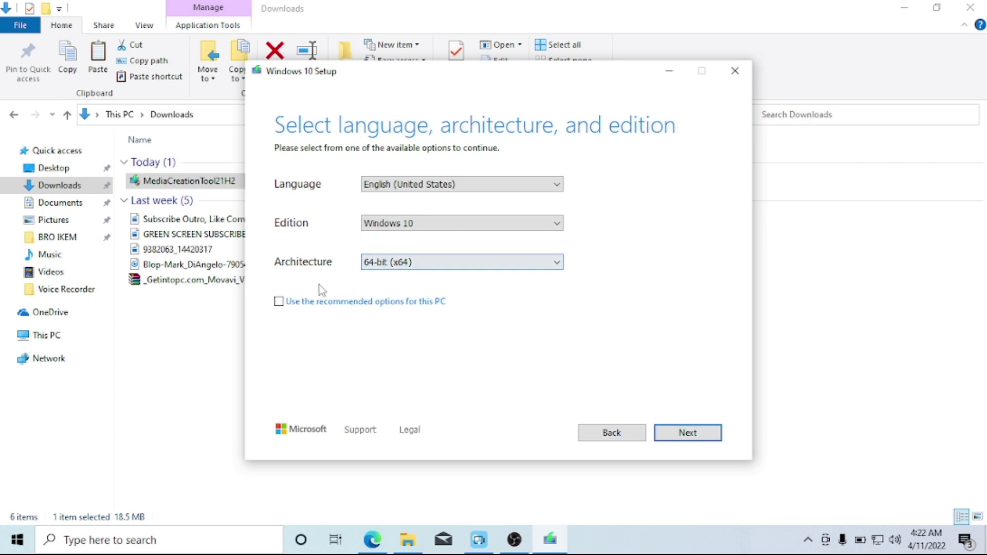
pyautogui.click(278, 304)
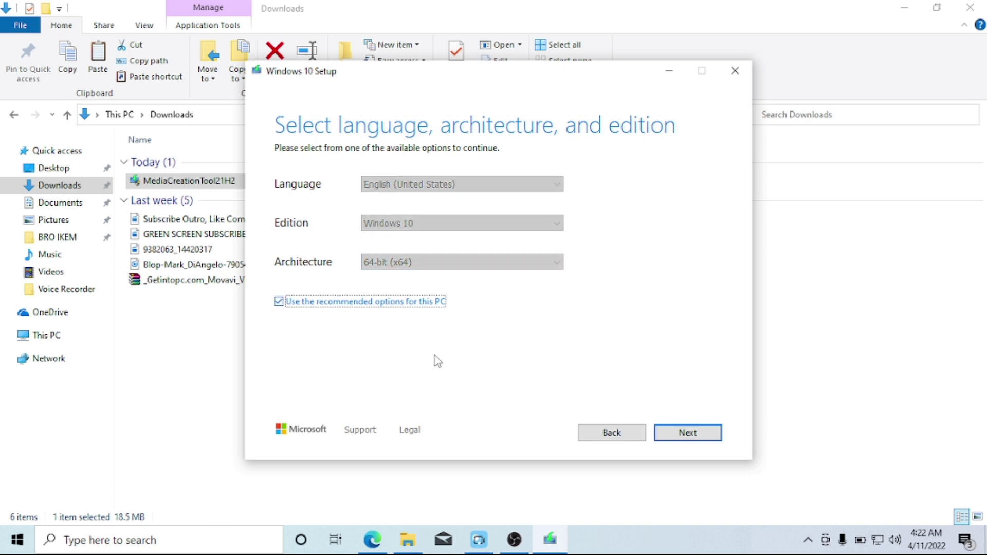
pyautogui.click(687, 433)
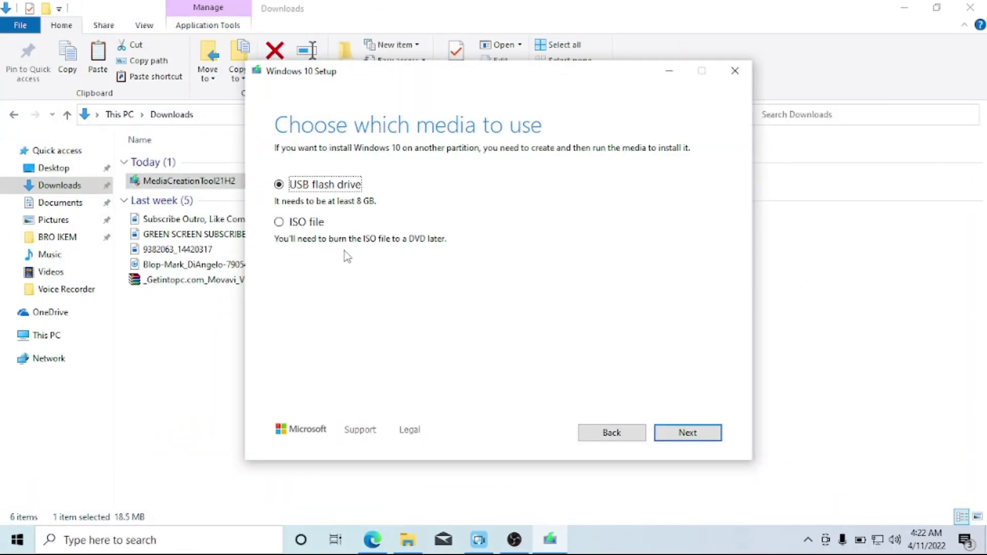
# Keep USB flash drive as the media, pick drive E: (No Label), and start creating the installer.
pyautogui.click(700, 440)
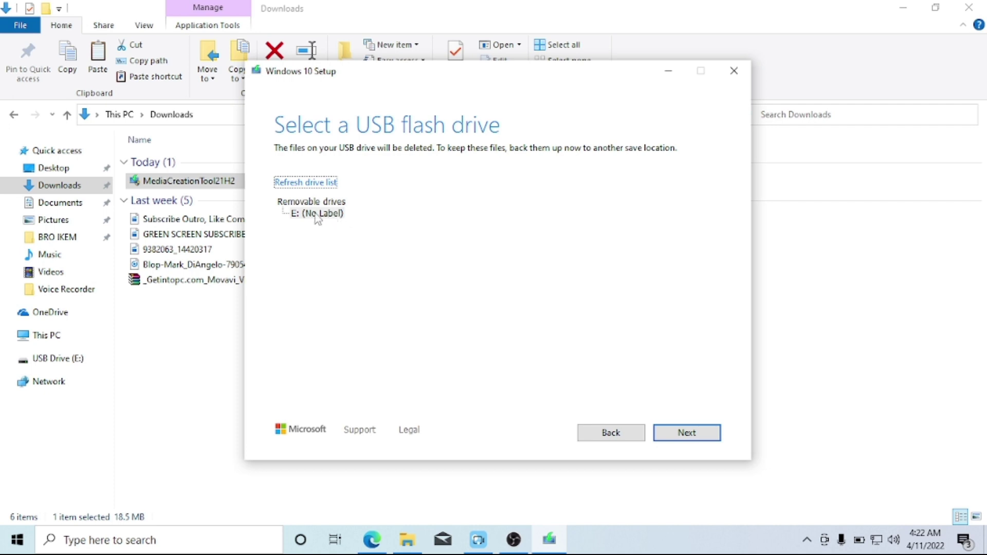
pyautogui.click(312, 184)
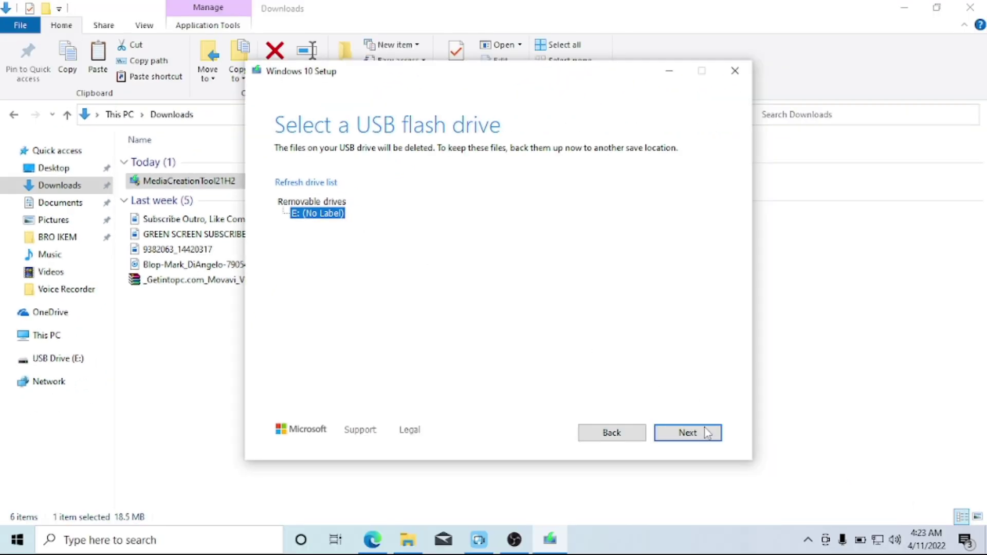
pyautogui.click(705, 433)
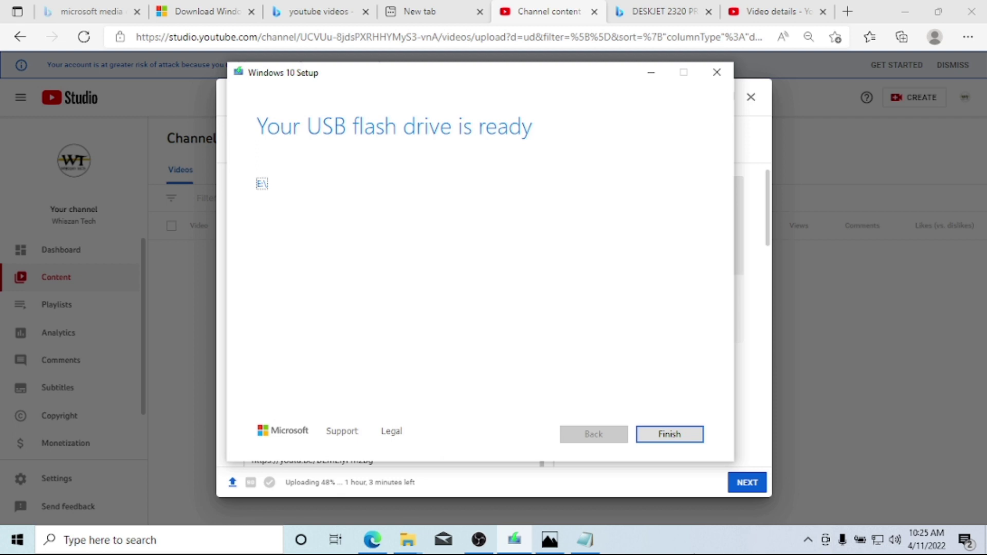
# Finish and close the tool once USB flash drive E: is reported ready.
pyautogui.press('Return')
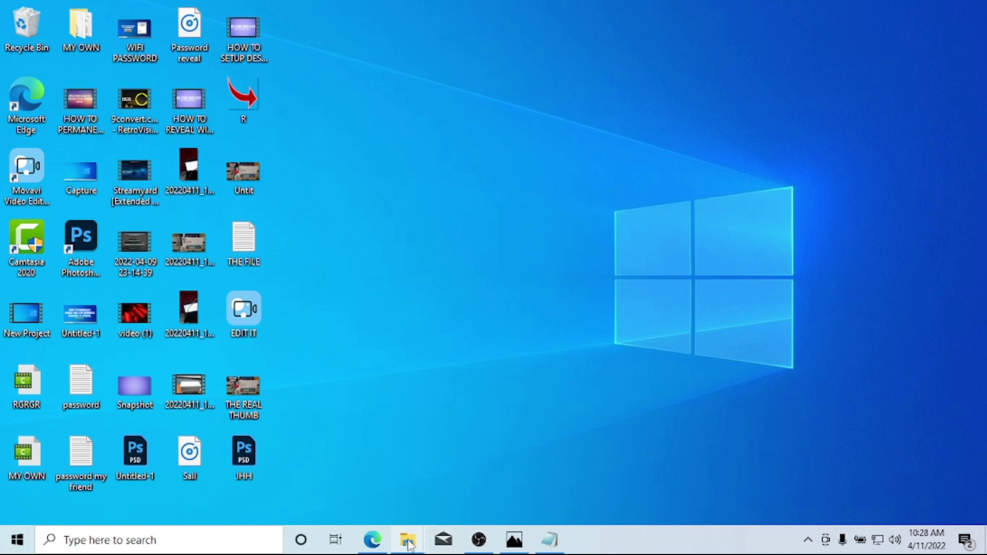
# Open ESD-USB (E:) from This PC to view its boot, efi, sources and support folders.
pyautogui.click(409, 545)
pyautogui.click(411, 462)
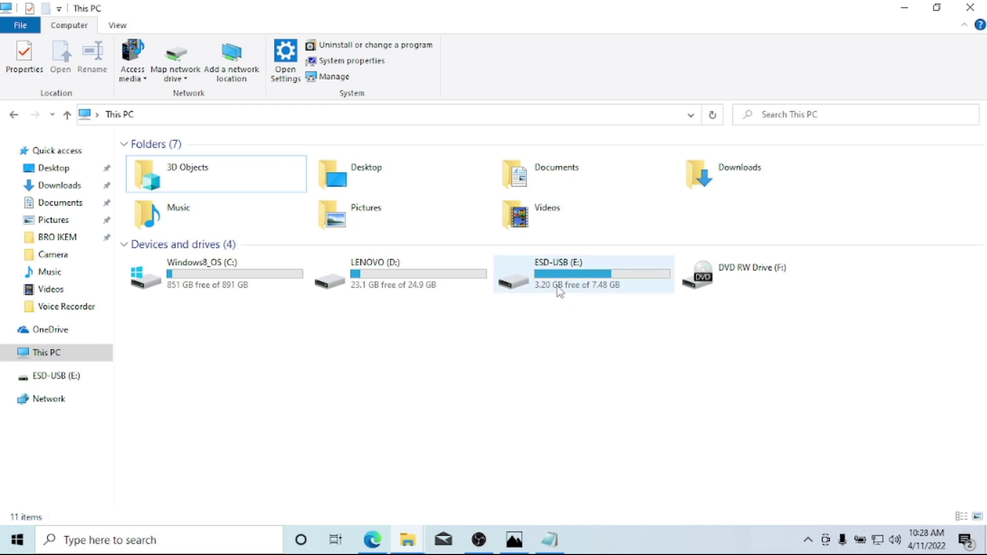
pyautogui.doubleClick(540, 283)
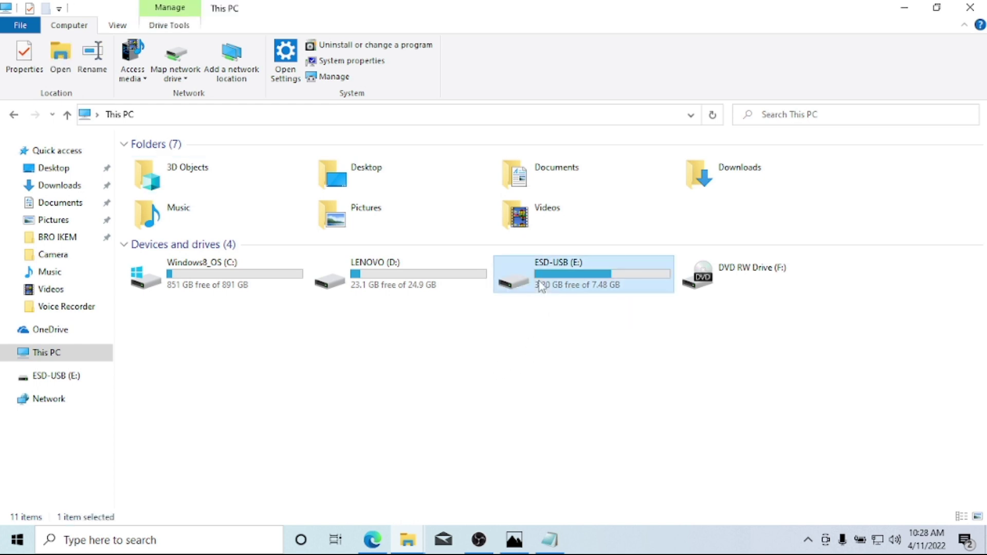
pyautogui.moveTo(229, 317); pyautogui.dragTo(262, 324)
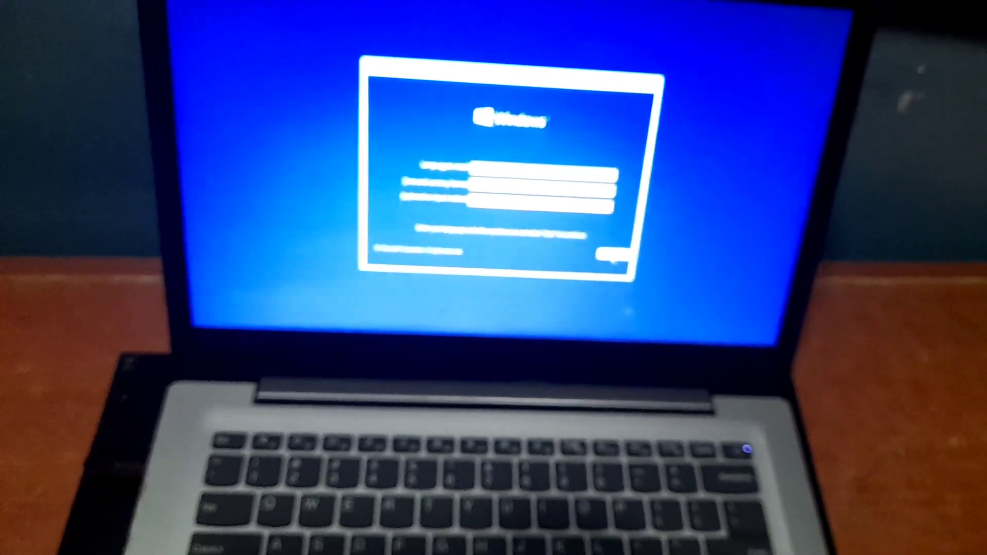
# Accept the default language and keyboard settings to reach the Install now screen.
pyautogui.click(617, 276)
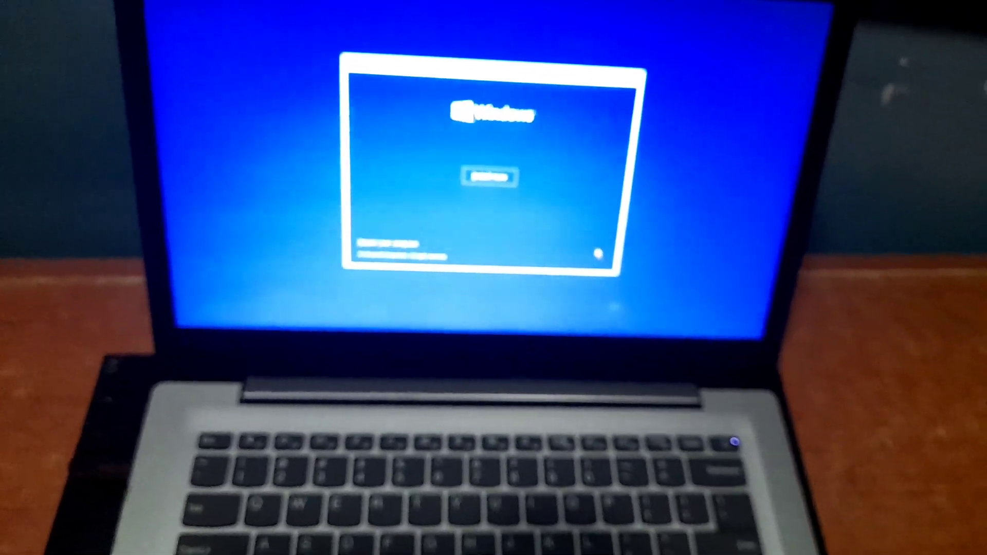